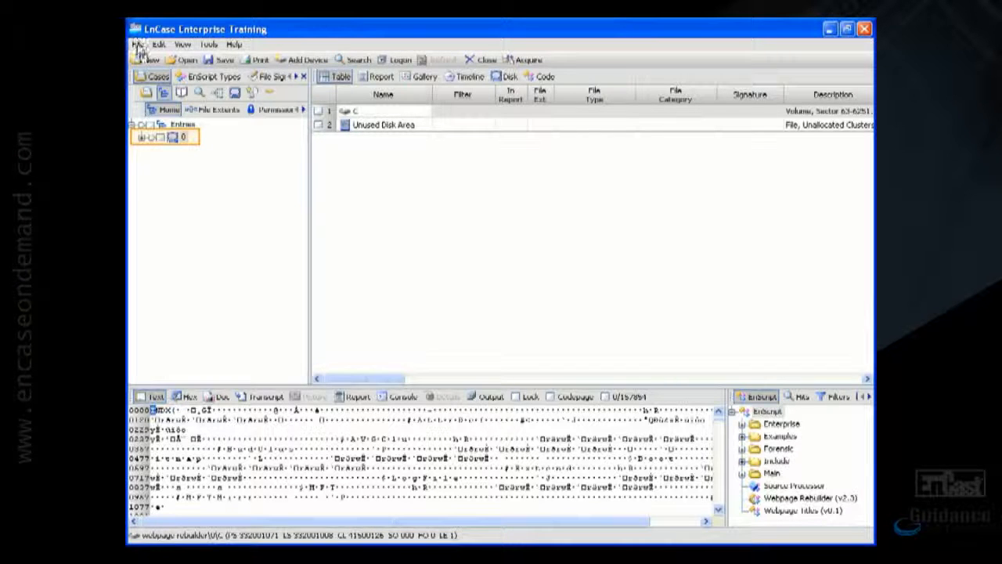
Expand device 0 and its C volume, and run a search of the case for Internet history only
left_click(143, 139)
left_click(151, 150)
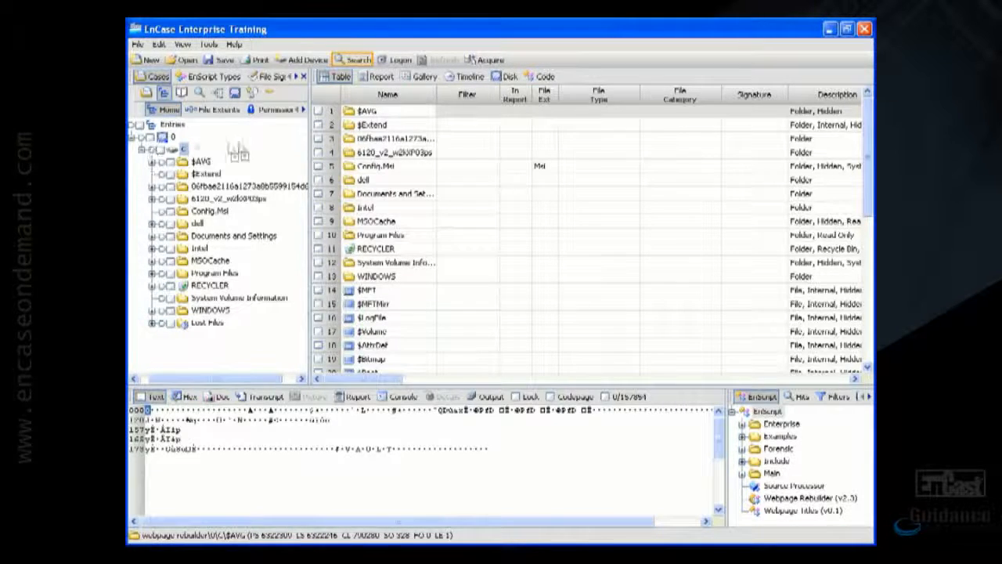
left_click(355, 60)
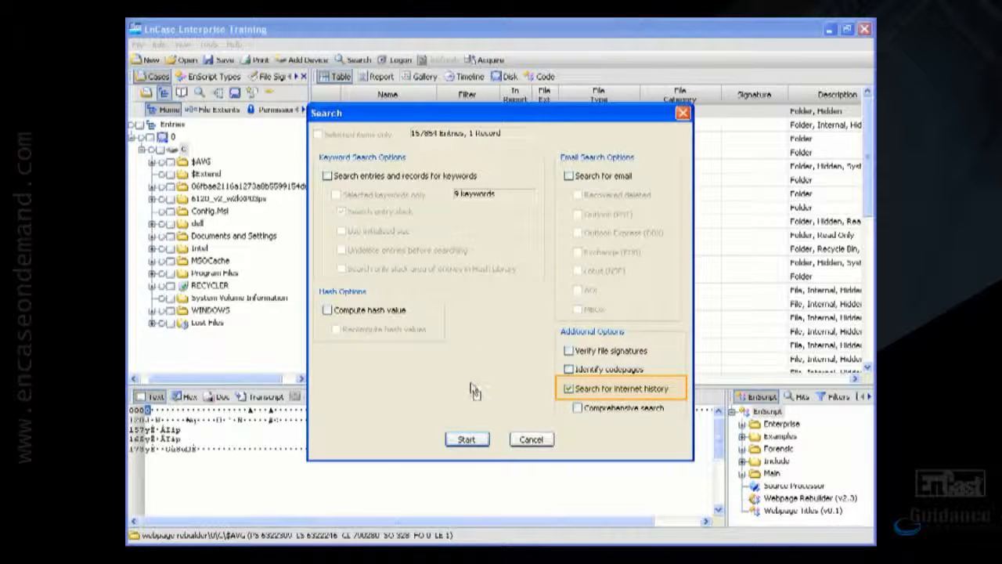
left_click(466, 440)
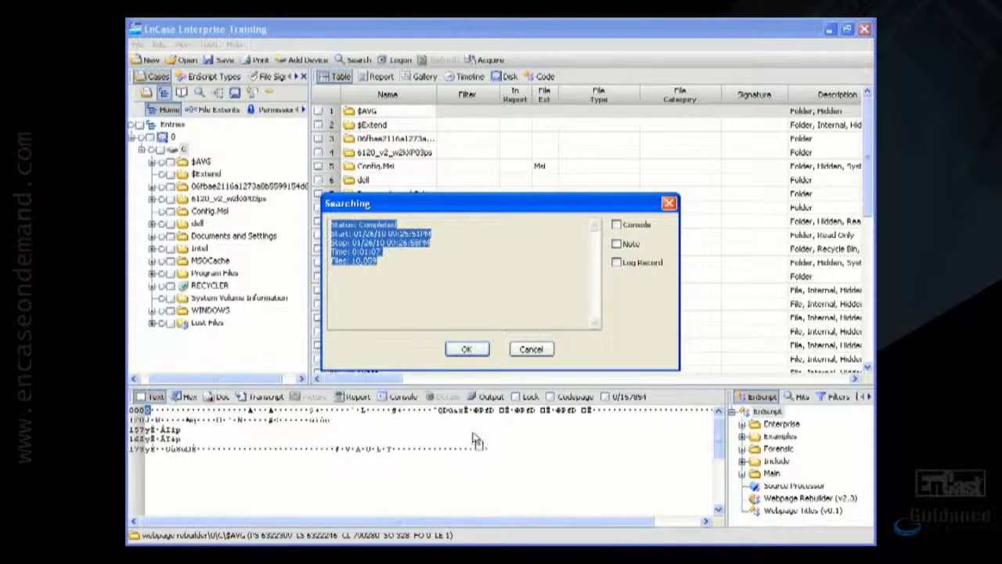
left_click(478, 353)
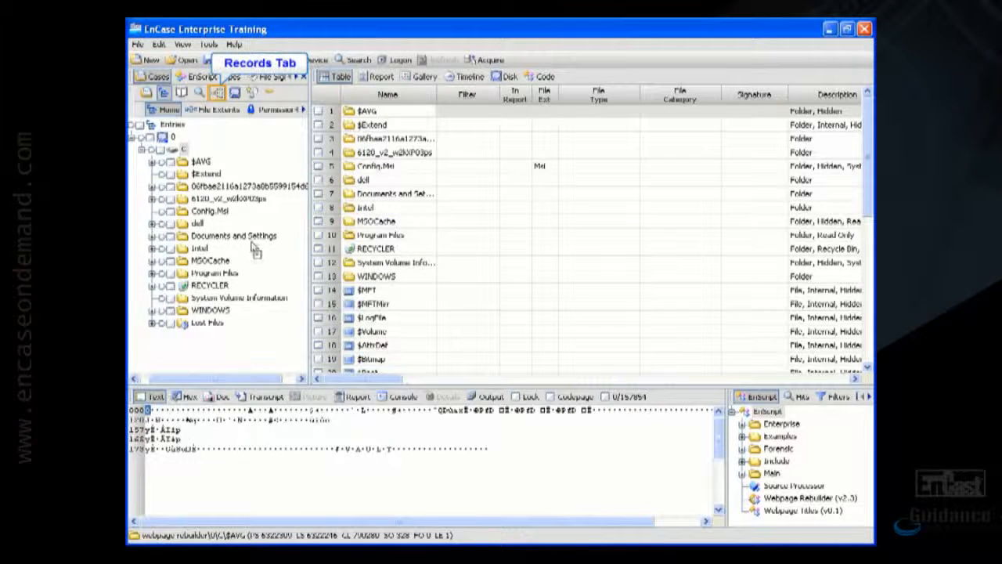
Open the HTML folder under the Internet Explorer (Windows) cache on volume C in the case records
left_click(233, 76)
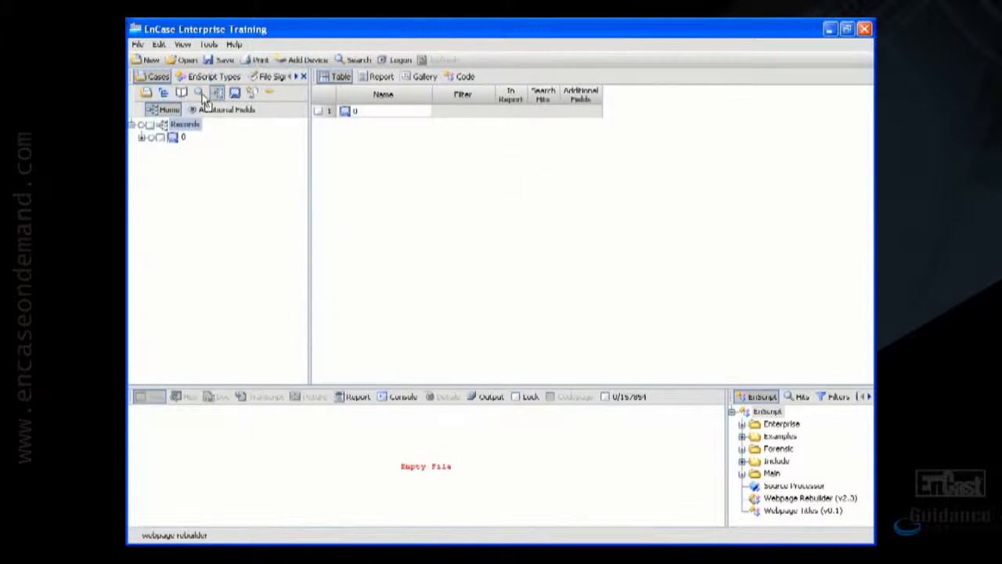
left_click(142, 137)
left_click(157, 152)
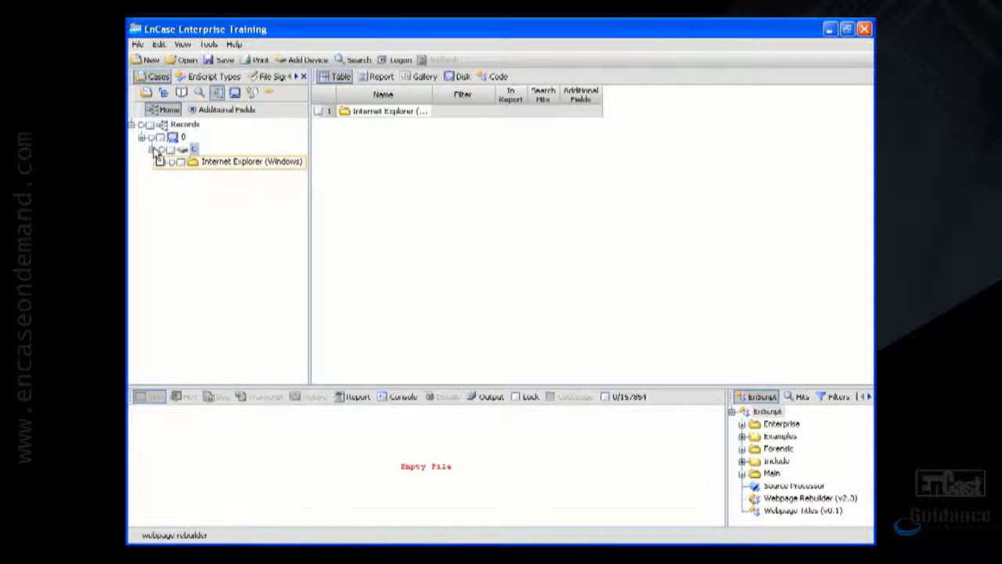
left_click(205, 166)
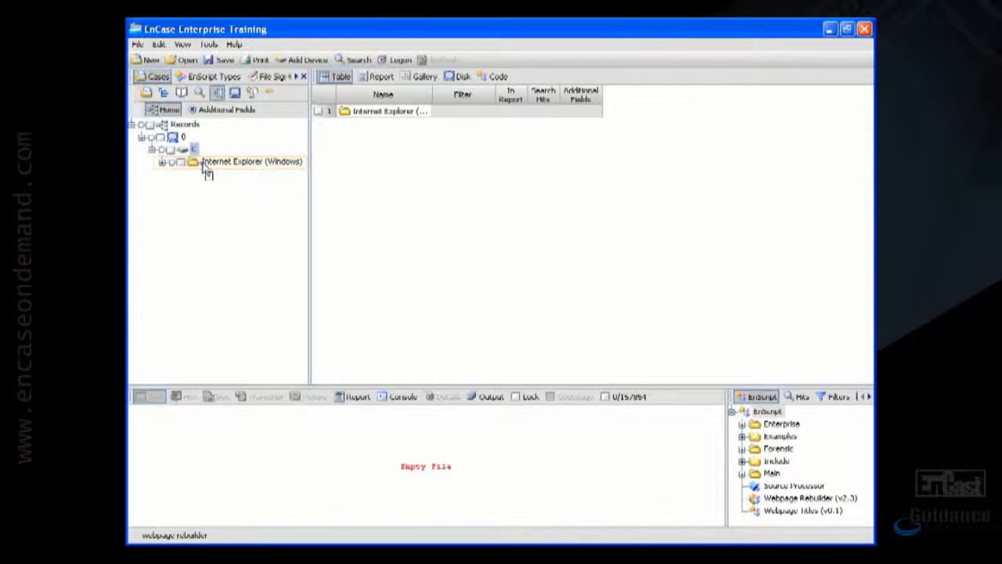
left_click(163, 162)
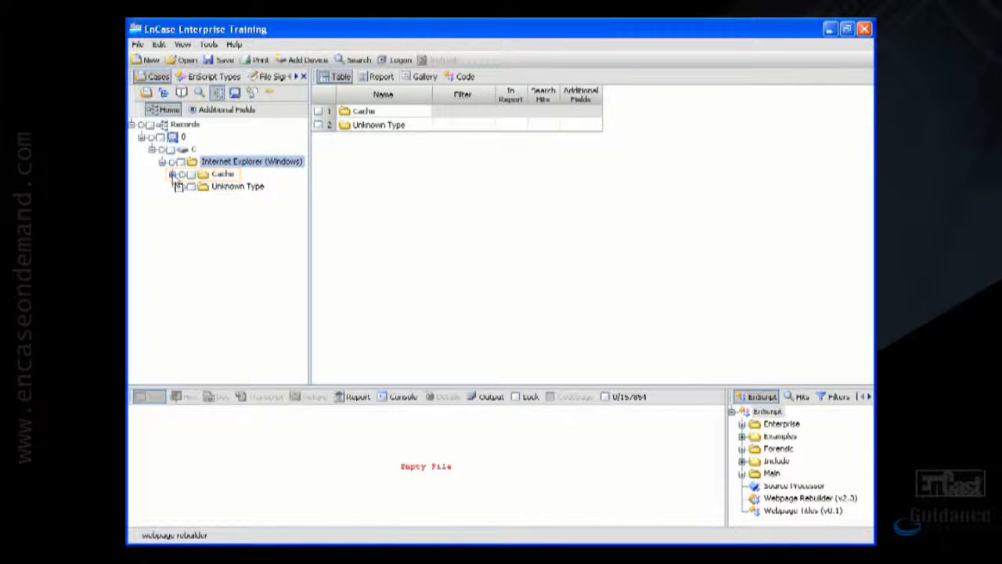
double_click(223, 174)
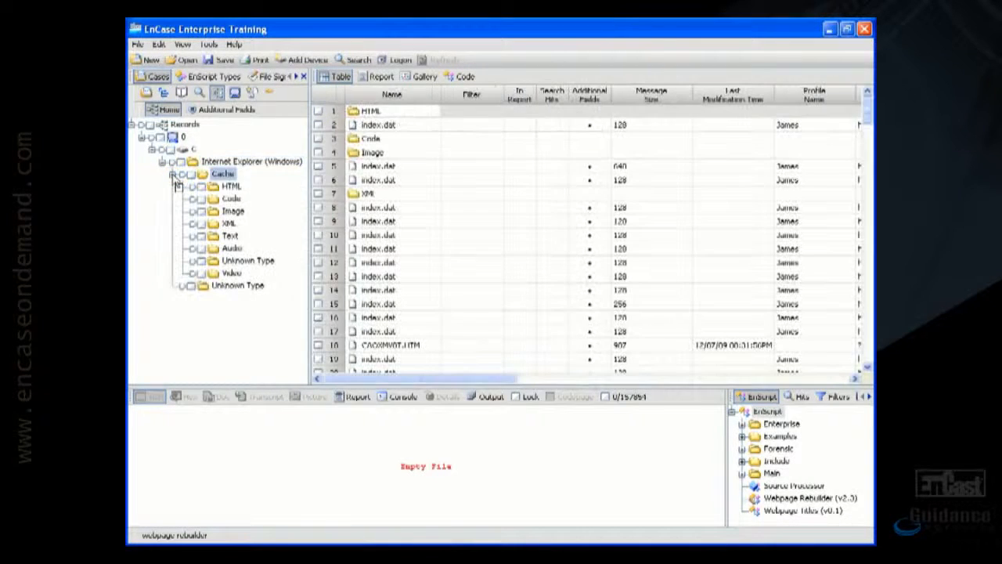
left_click(240, 188)
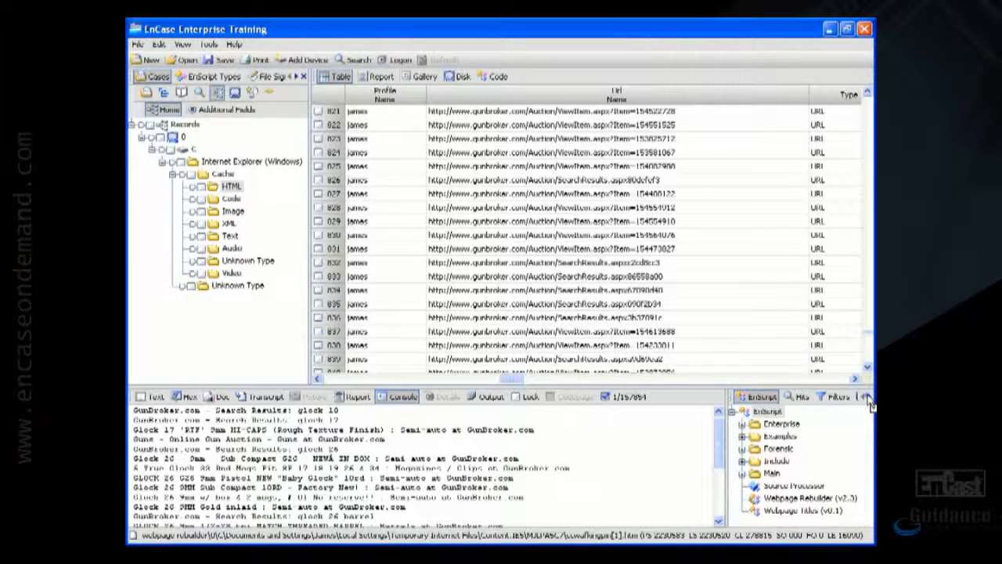
Filter the HTML cache records with the Internet History & Cache condition Url Name Contains, set to find gunbroker.com
left_click(866, 396)
left_click(866, 396)
left_click(803, 397)
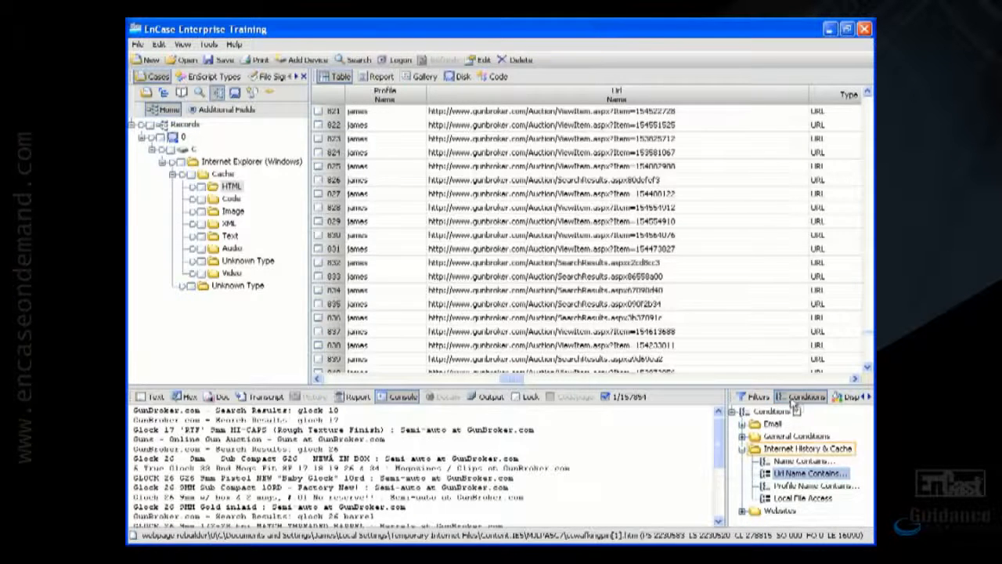
left_click(792, 448)
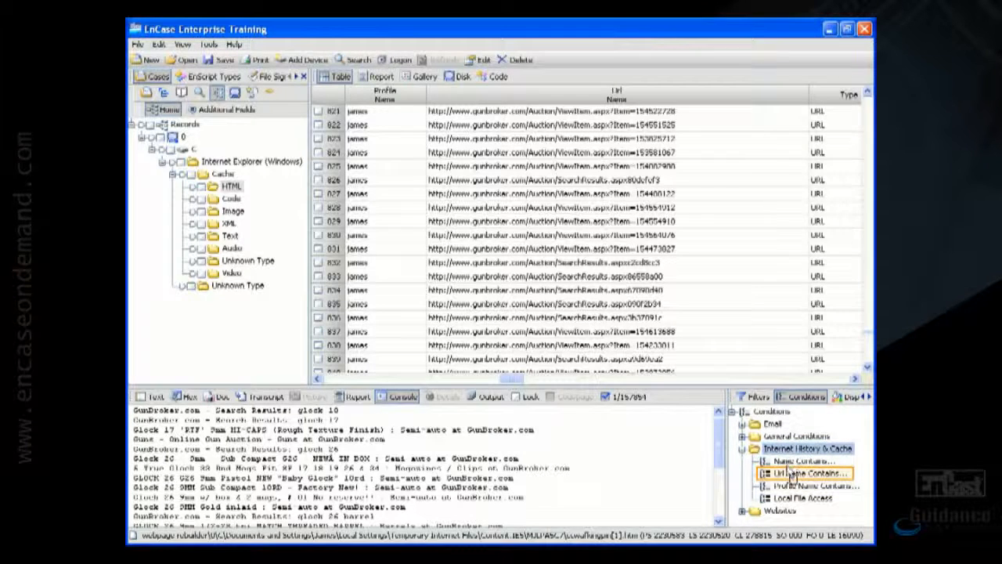
left_click(790, 474)
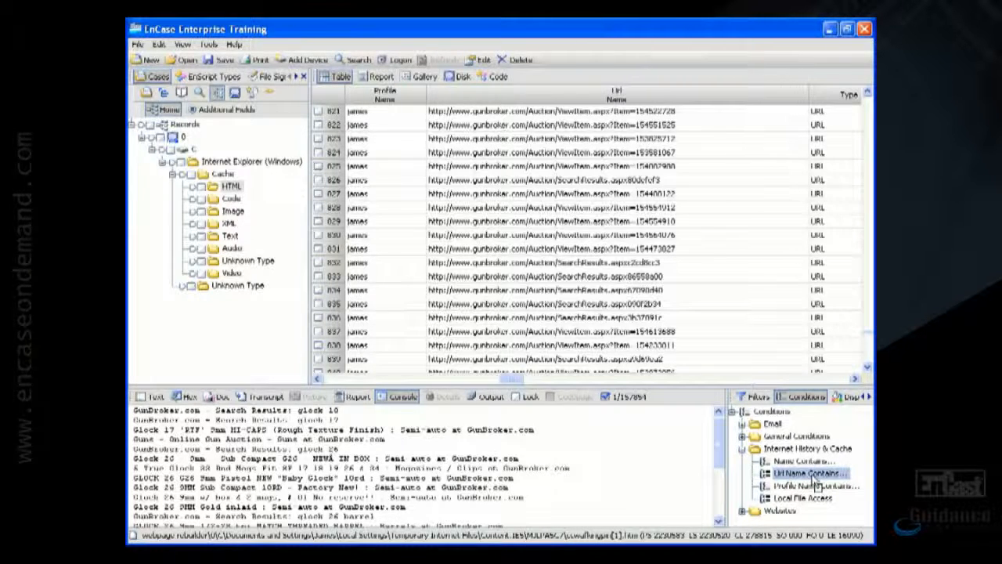
double_click(812, 473)
type("gunbroker.com")
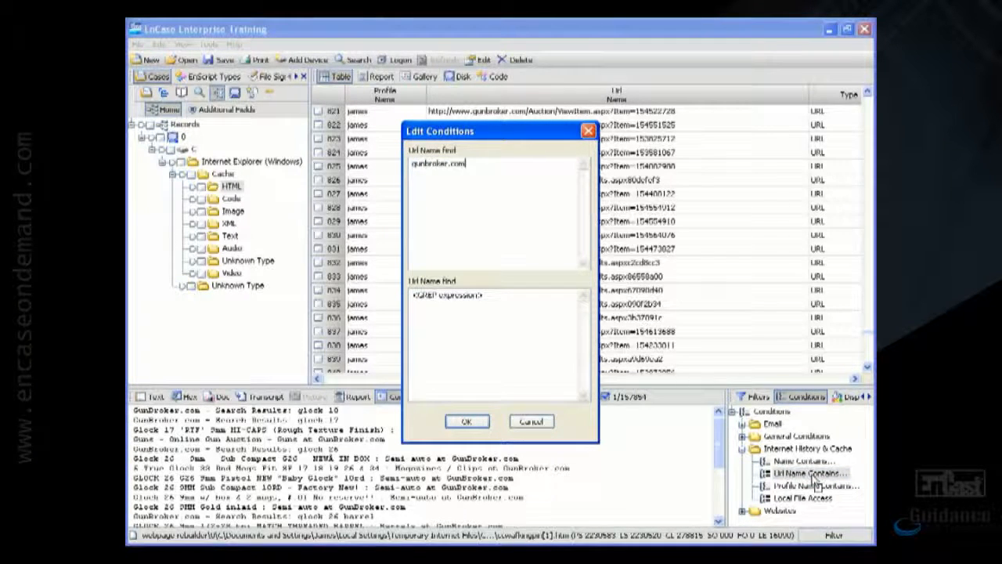
left_click(472, 423)
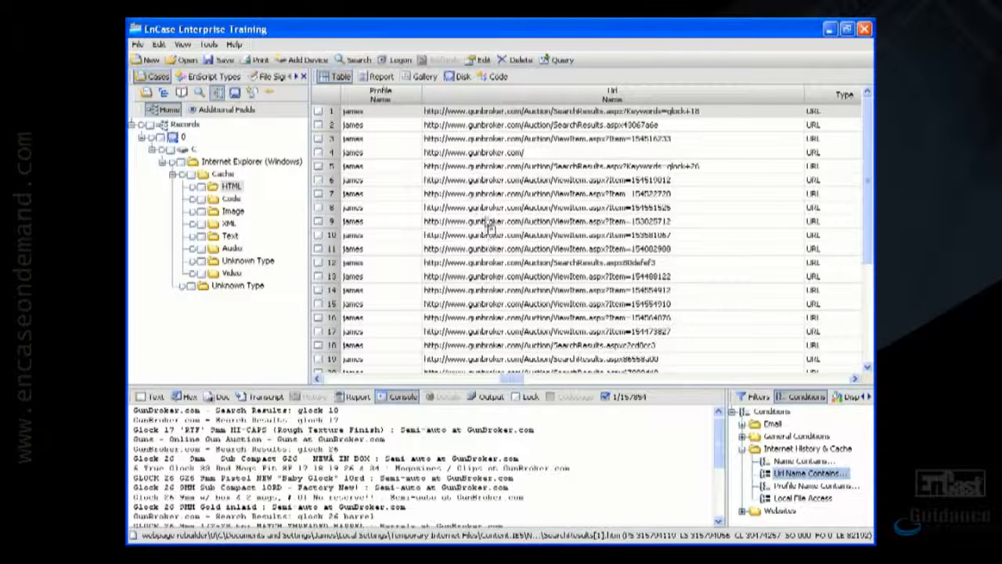
Select all filtered gunbroker.com records and run the Webpage Titles (v0.1) EnScript on them
left_click(491, 194)
key("ctrl+a")
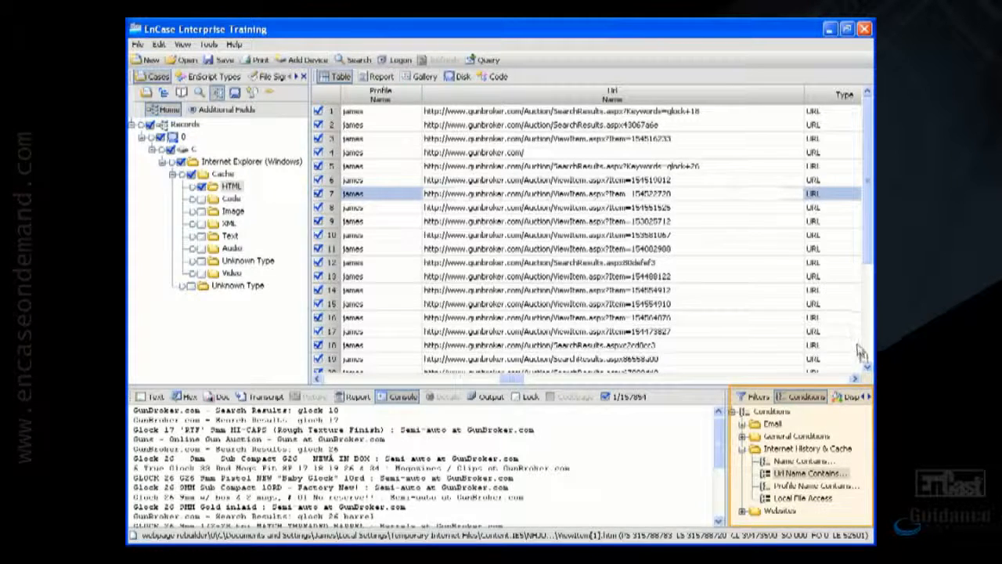
left_click(862, 396)
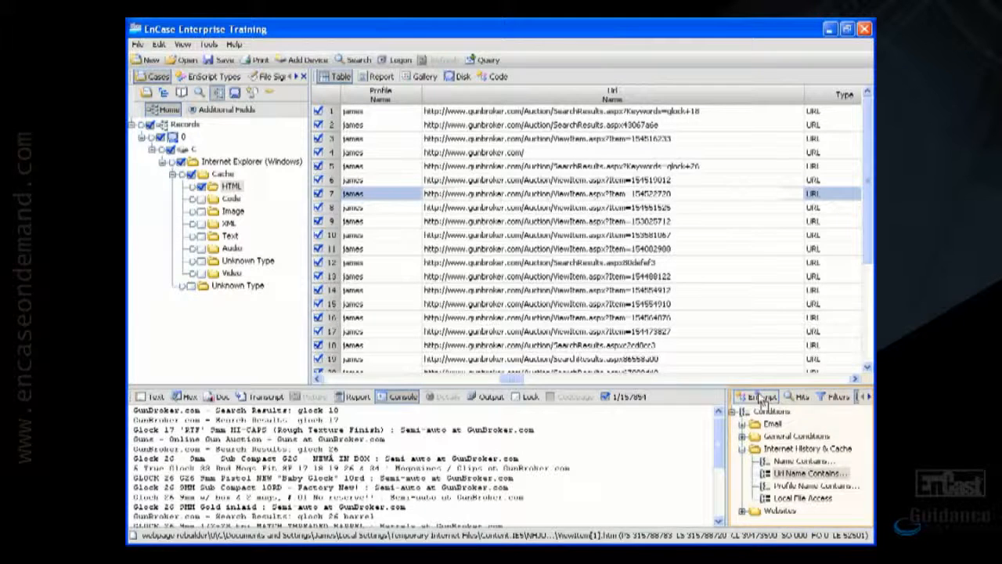
left_click(771, 397)
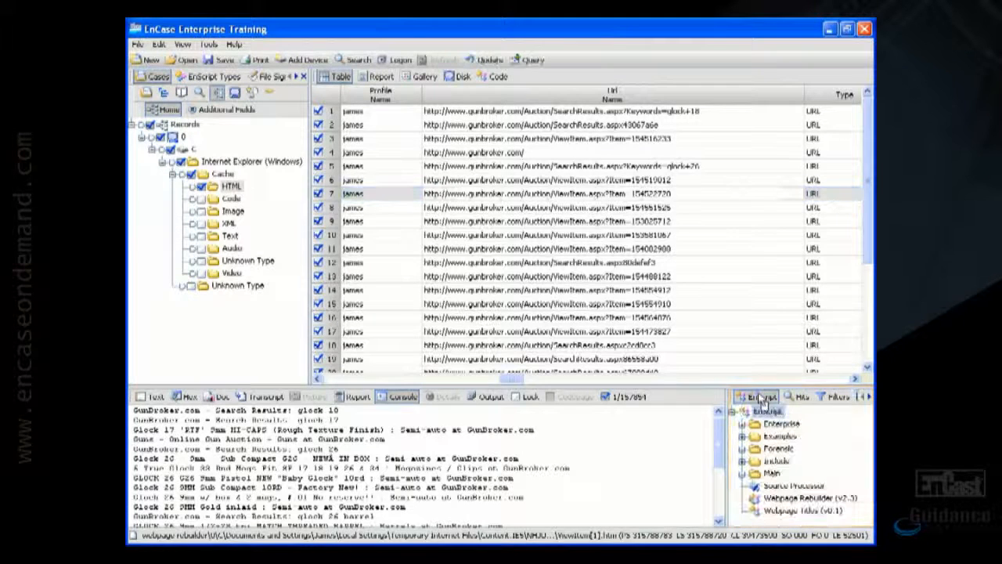
left_click(786, 512)
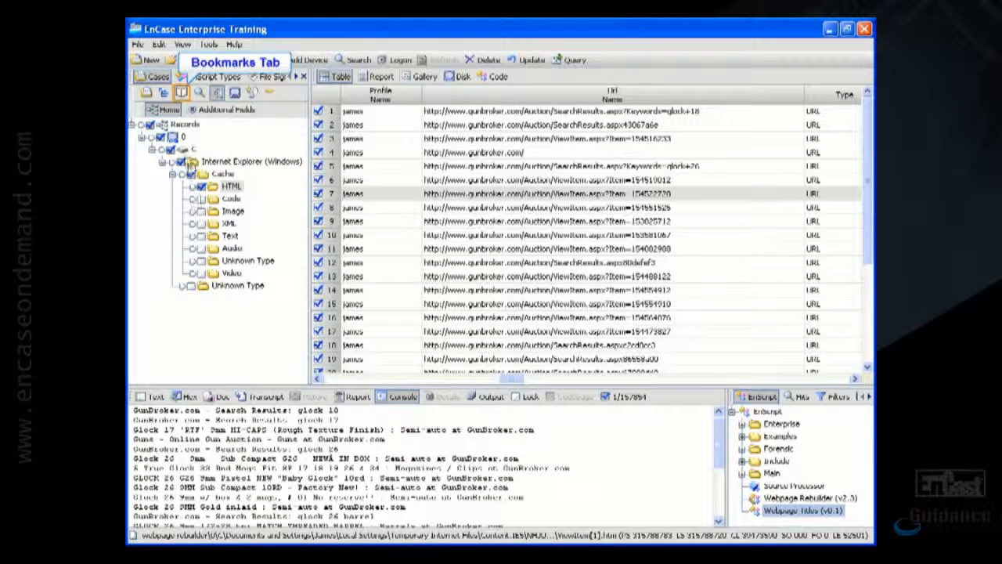
Tag the file behind the "Glock 26 9mm Sub Compact G26" bookmark in the Webpage Title Tags folder
left_click(181, 92)
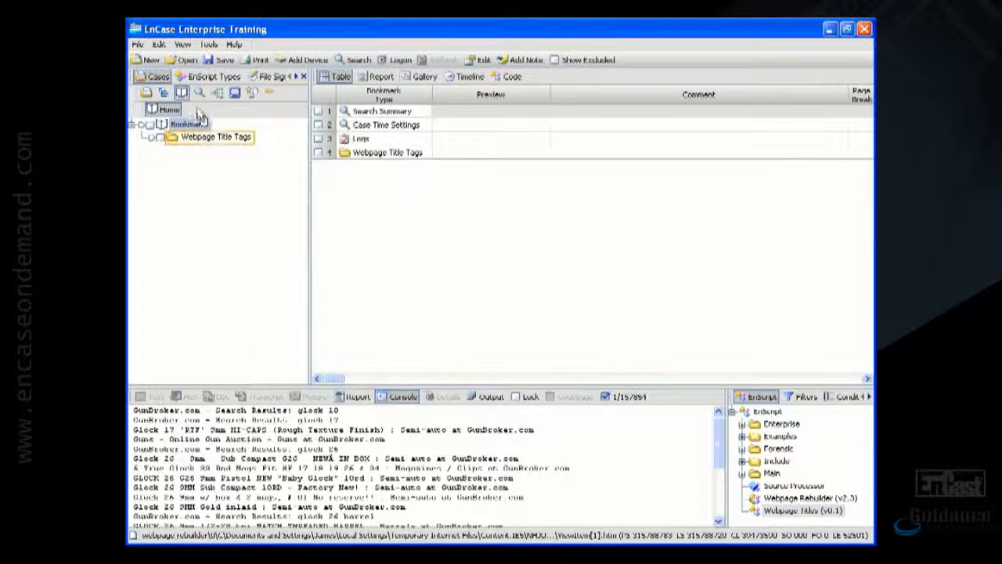
left_click(205, 139)
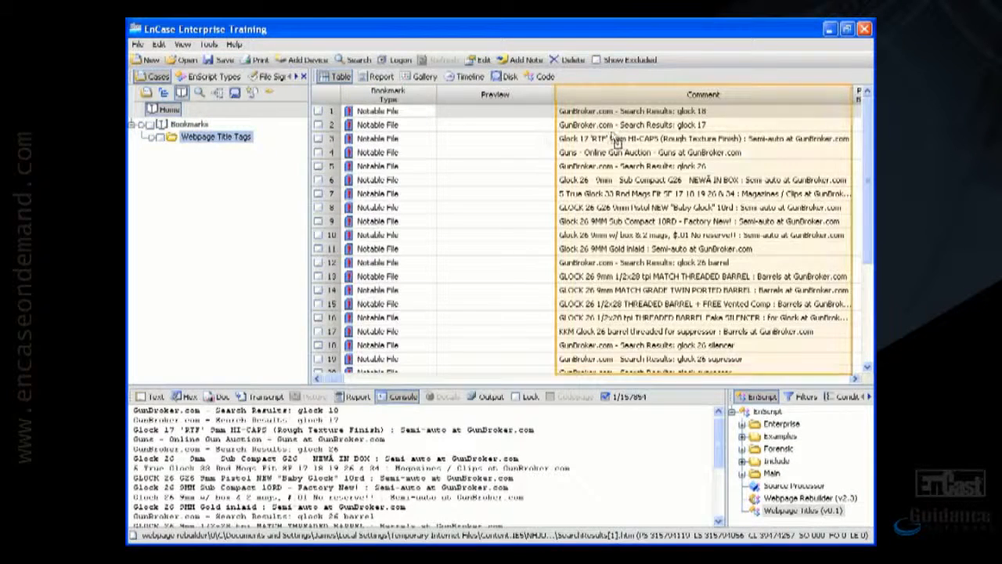
left_click(767, 113)
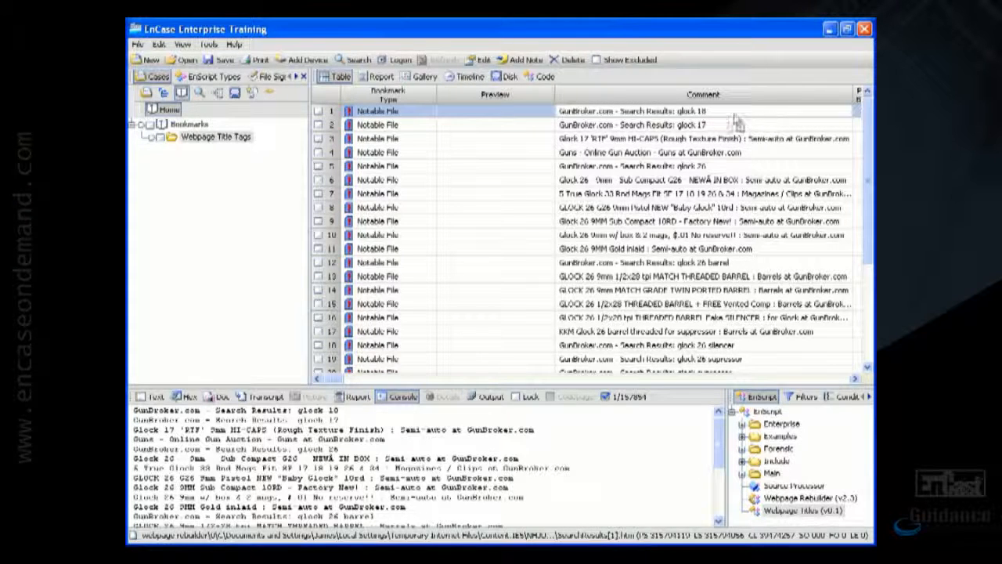
left_click(642, 181)
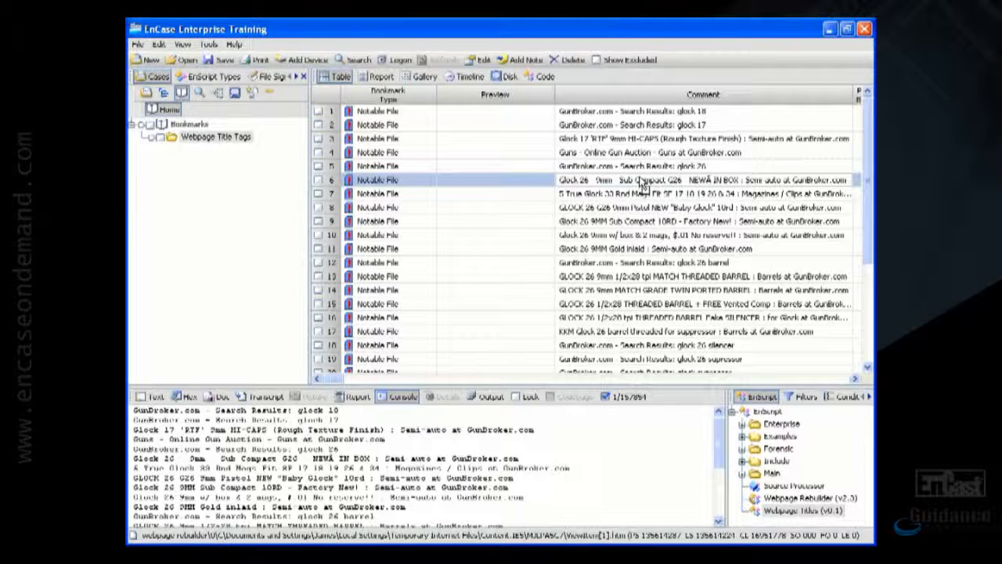
right_click(405, 182)
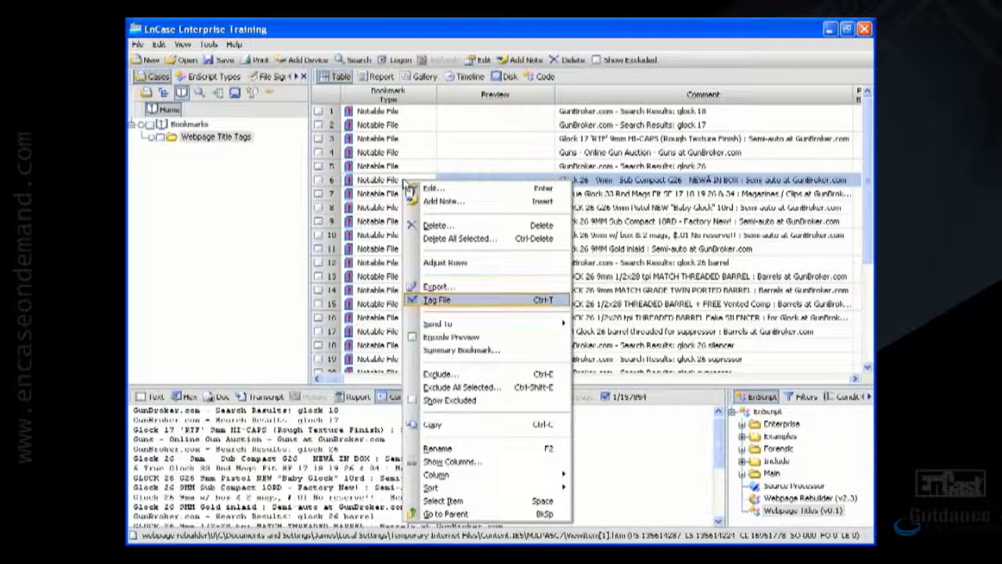
left_click(513, 300)
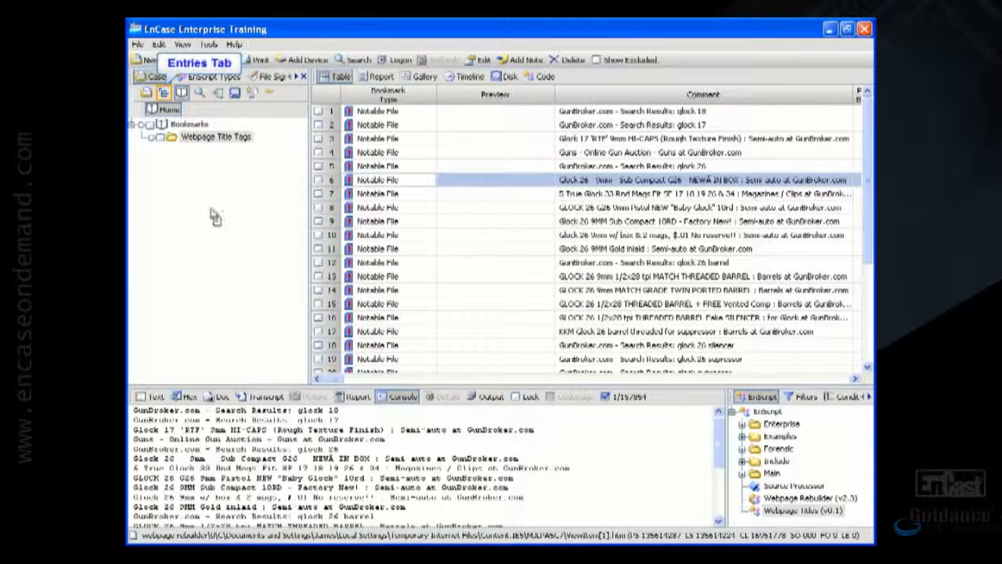
Tag the record belonging to the checked ViewItem[1].htm entry and highlight that record in the HTML cache records
left_click(175, 102)
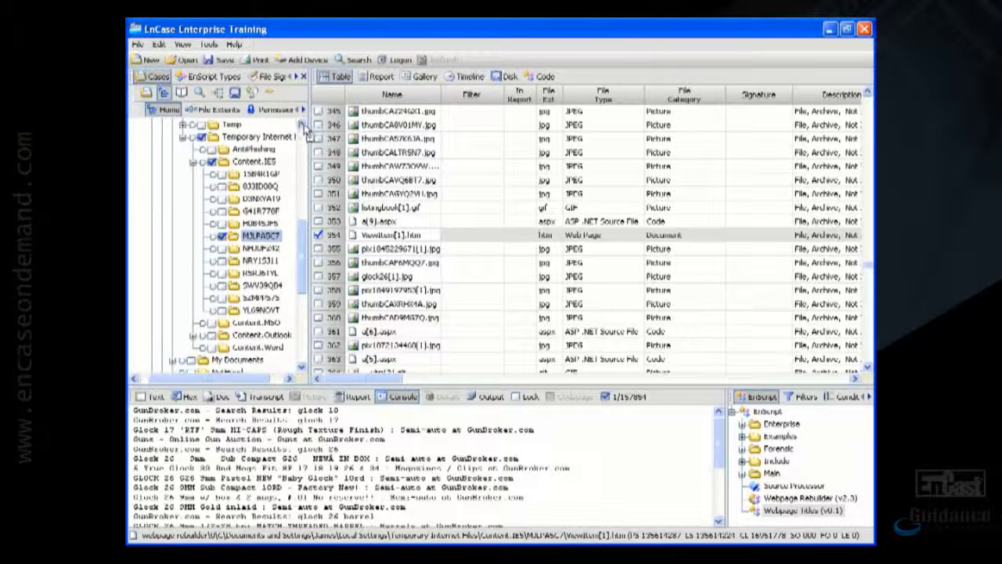
right_click(365, 234)
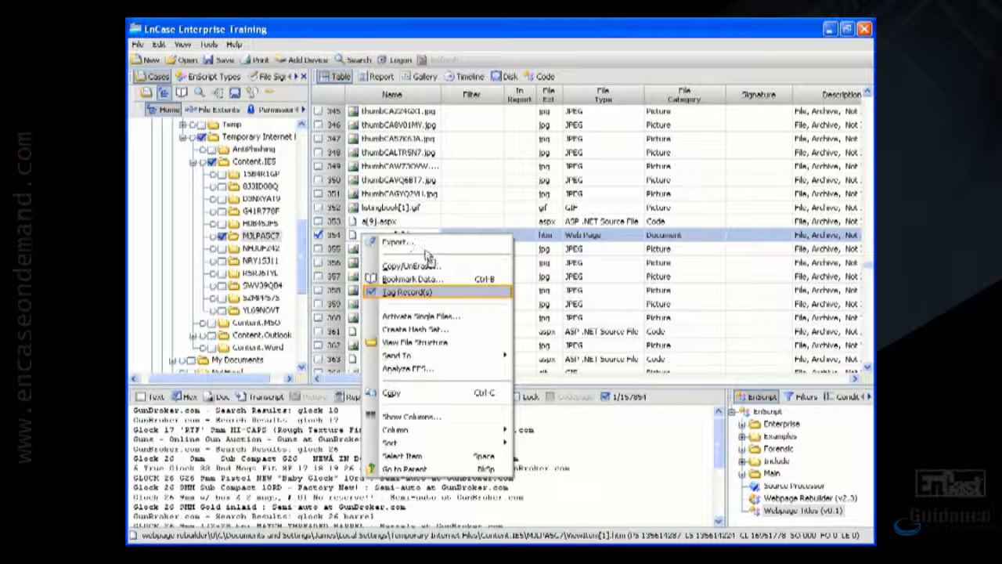
left_click(442, 292)
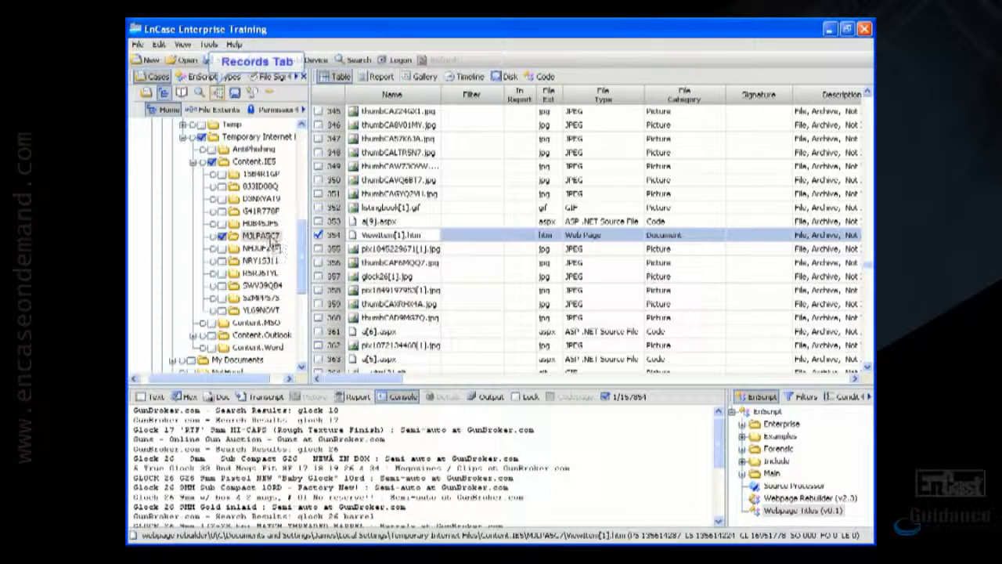
left_click(220, 93)
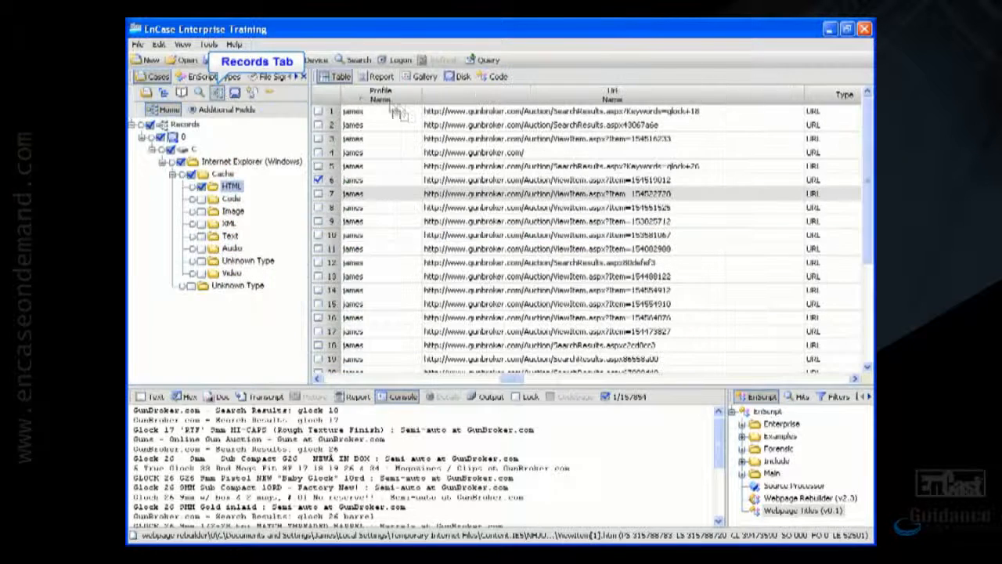
left_click(503, 185)
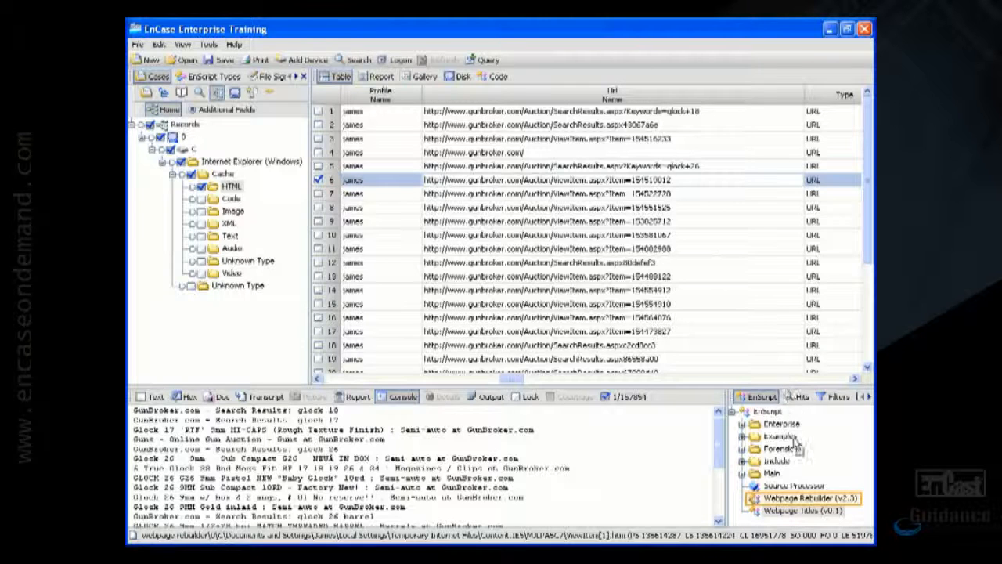
Run the Webpage Rebuilder (v2.3) EnScript on the tagged record, removing JavaScript code and using the export folder name Webpage Rebuilder
left_click(800, 500)
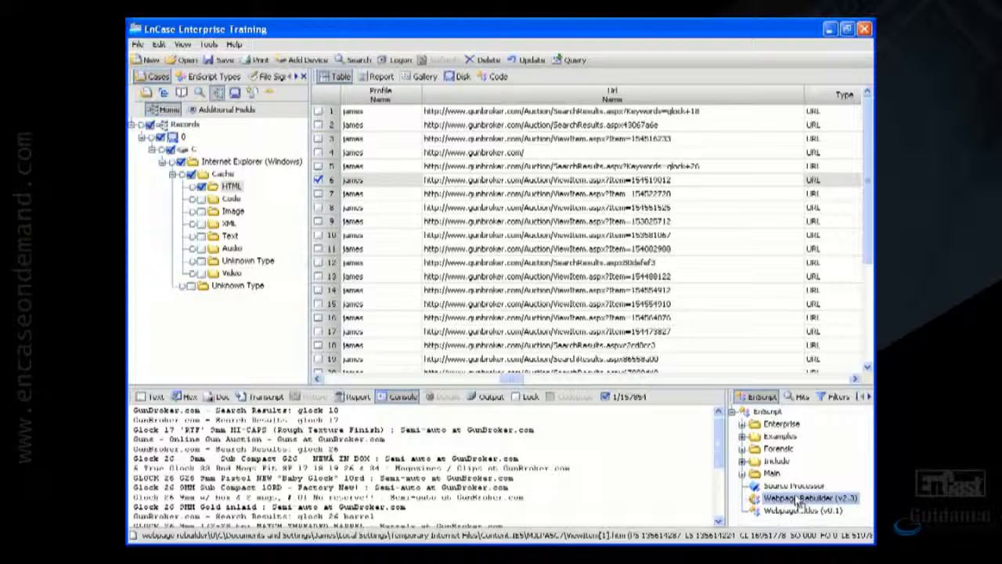
double_click(798, 500)
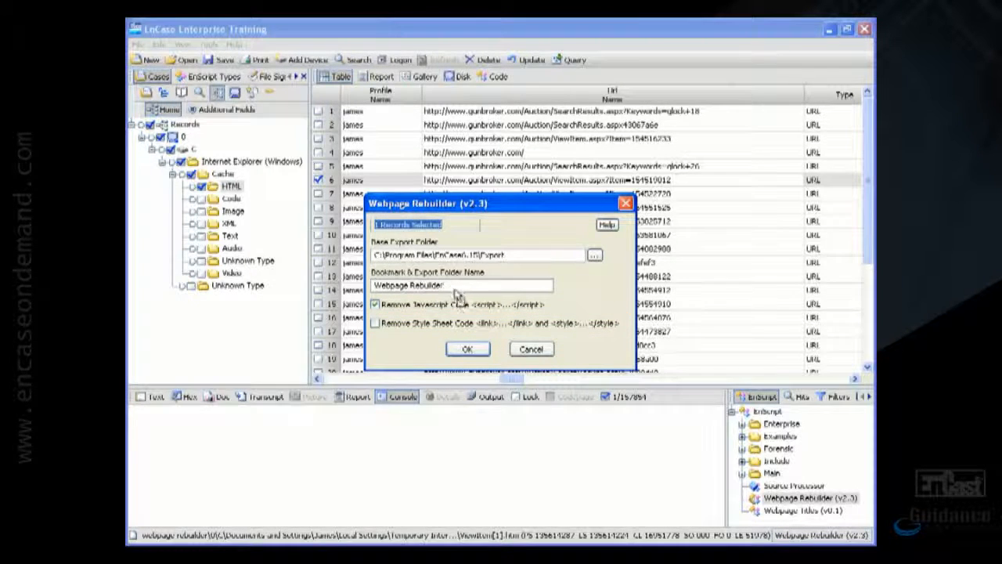
left_click(468, 349)
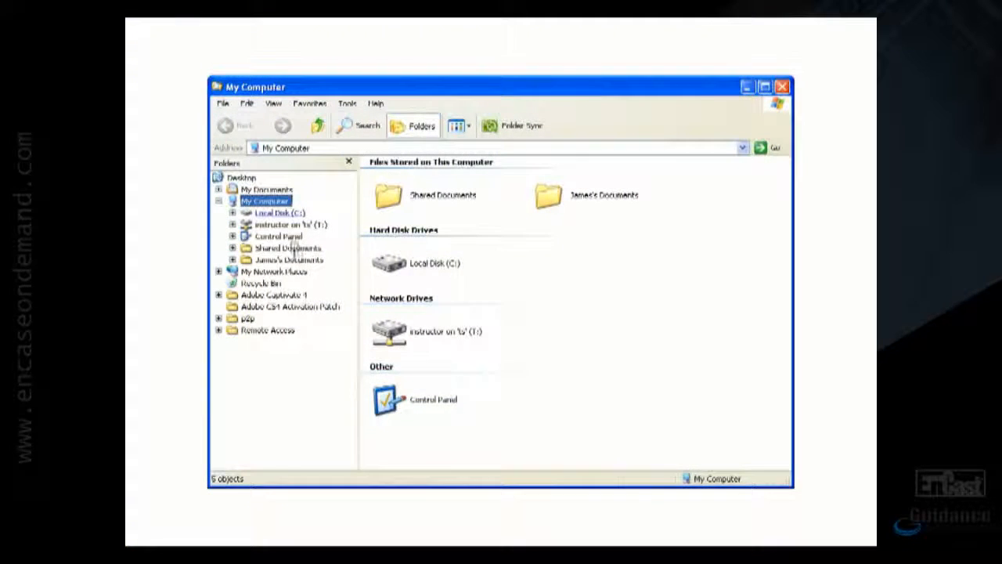
left_click(292, 214)
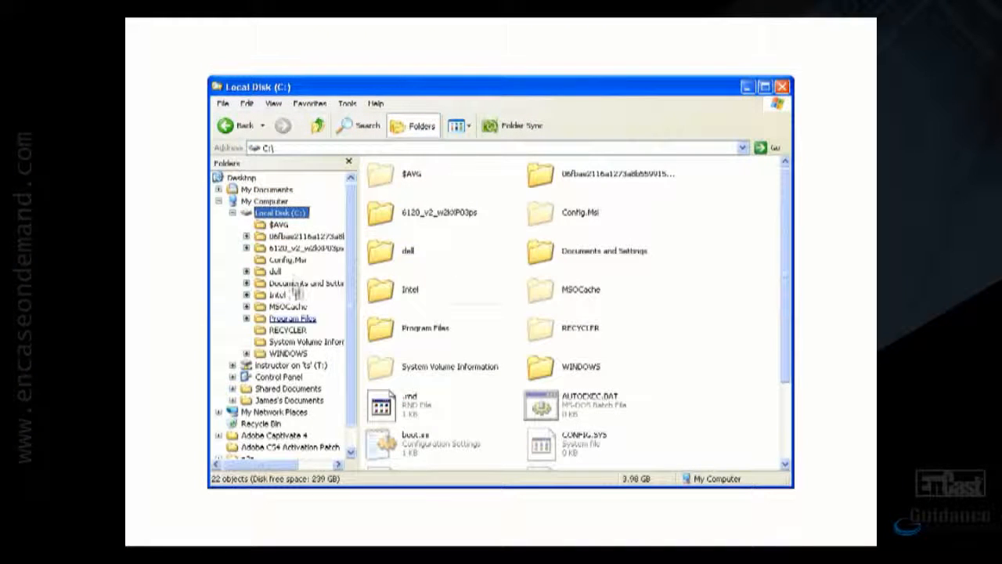
left_click(294, 320)
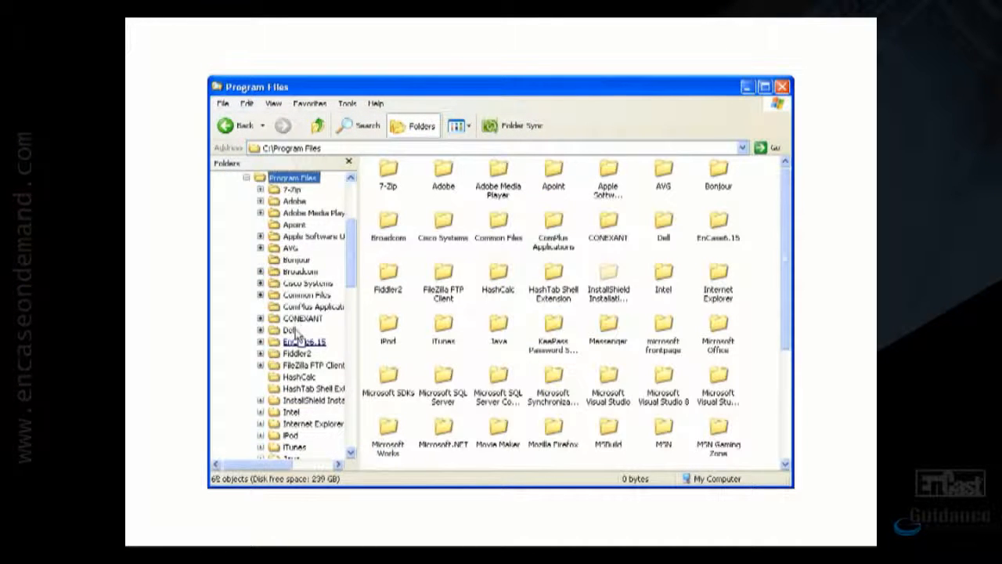
left_click(300, 343)
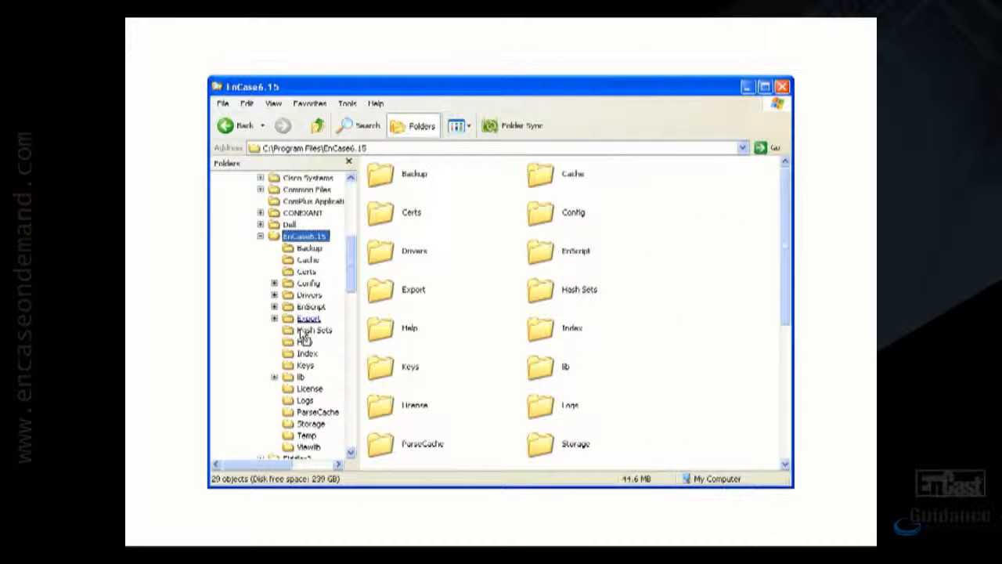
left_click(305, 319)
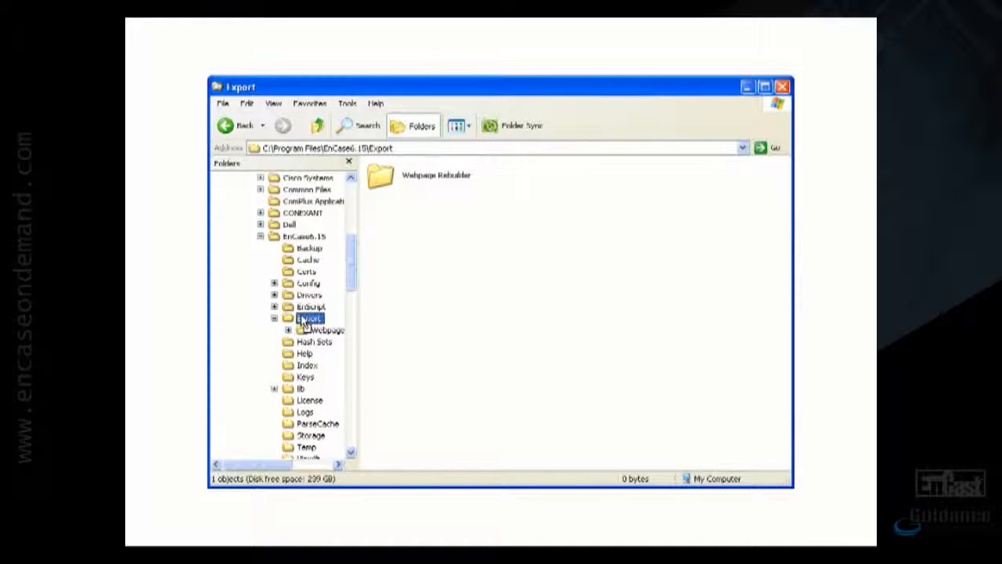
double_click(380, 179)
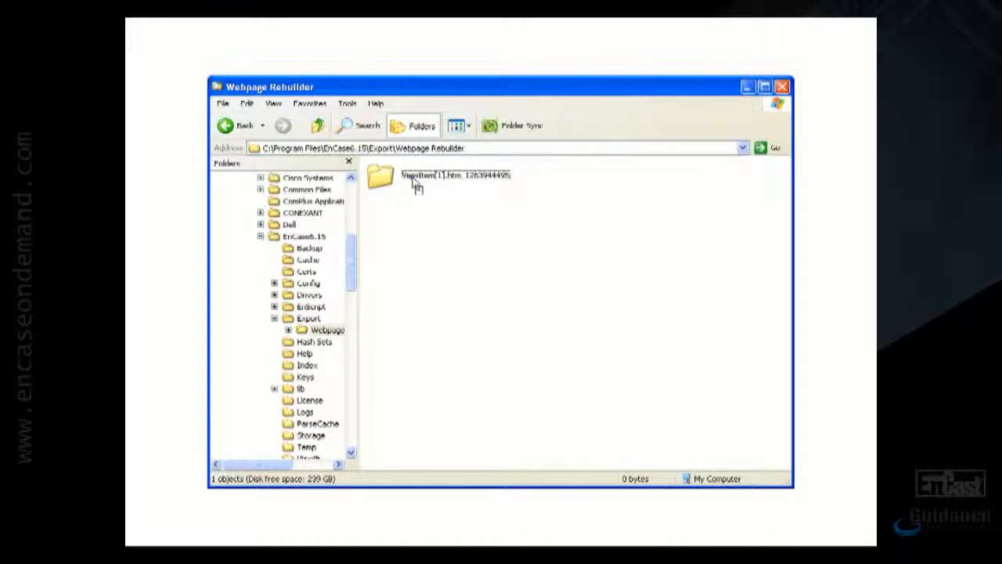
left_click(415, 180)
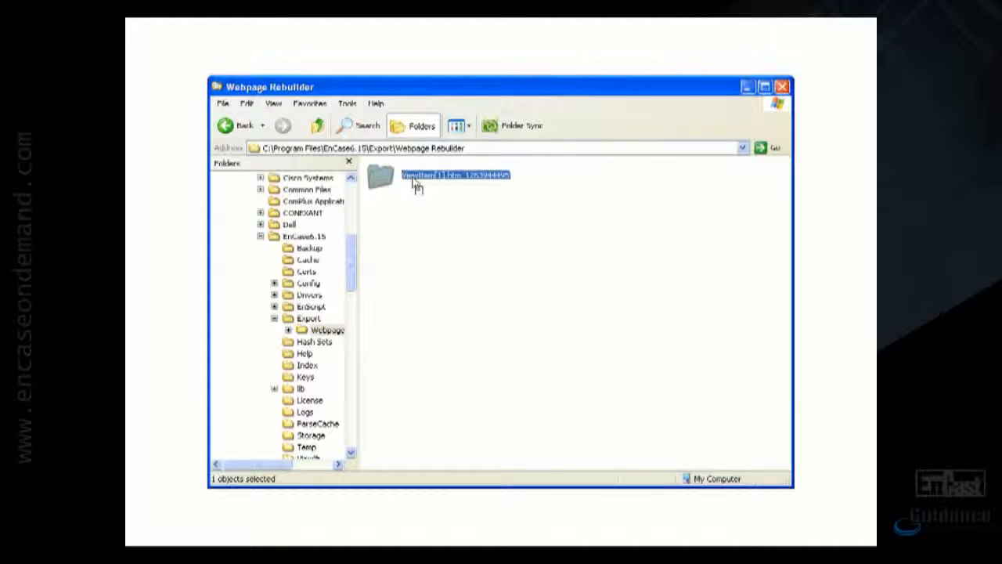
double_click(383, 177)
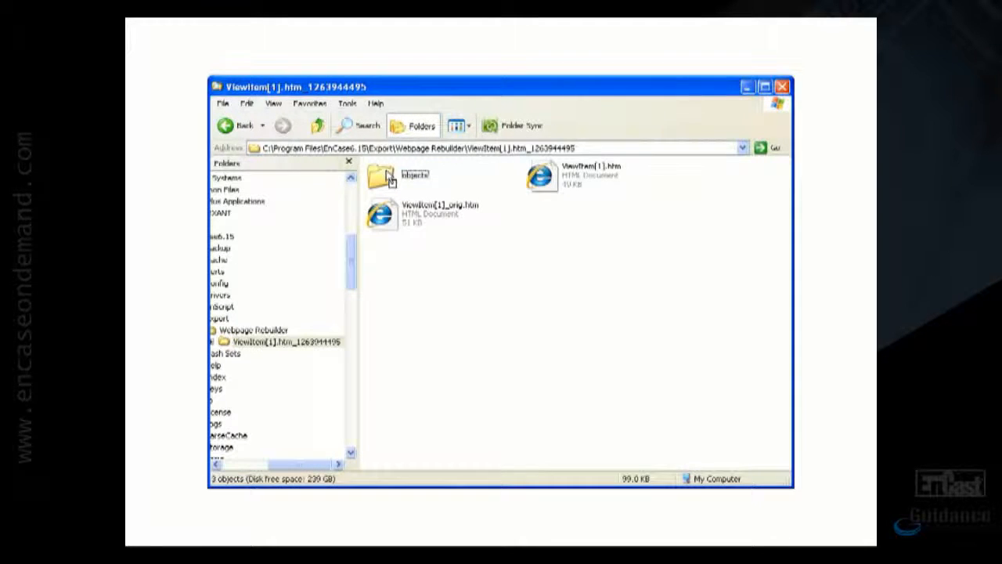
Examine the exported ViewItem[1].htm and ViewItem[1]_orig.htm files and look through the contents of the objects folder
left_click(551, 181)
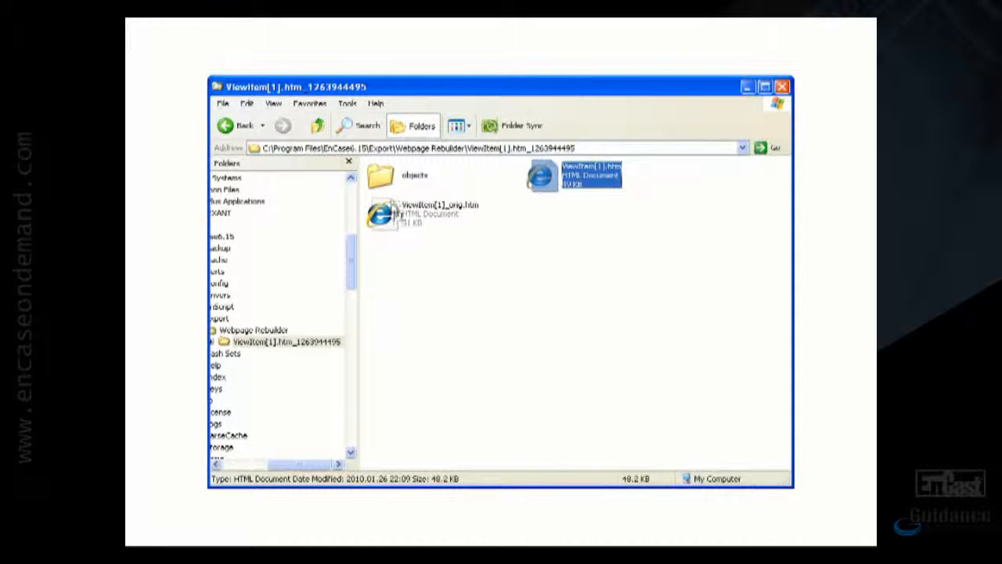
left_click(394, 223)
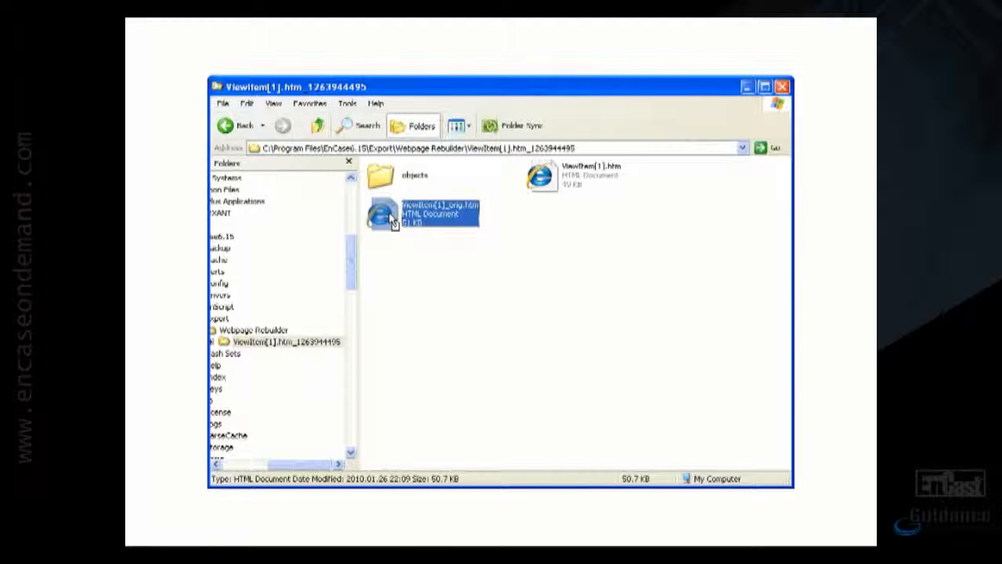
left_click(556, 176)
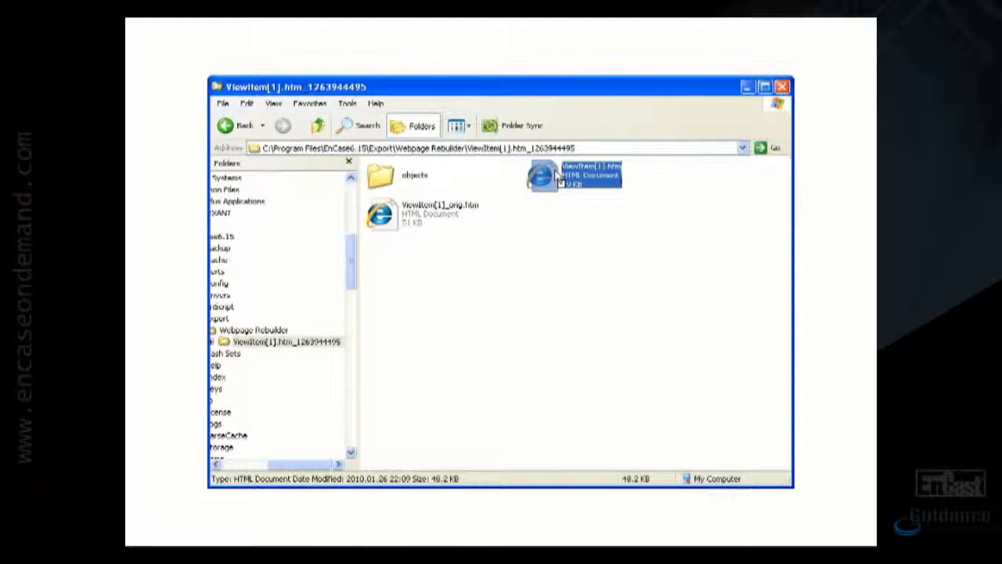
left_click(382, 179)
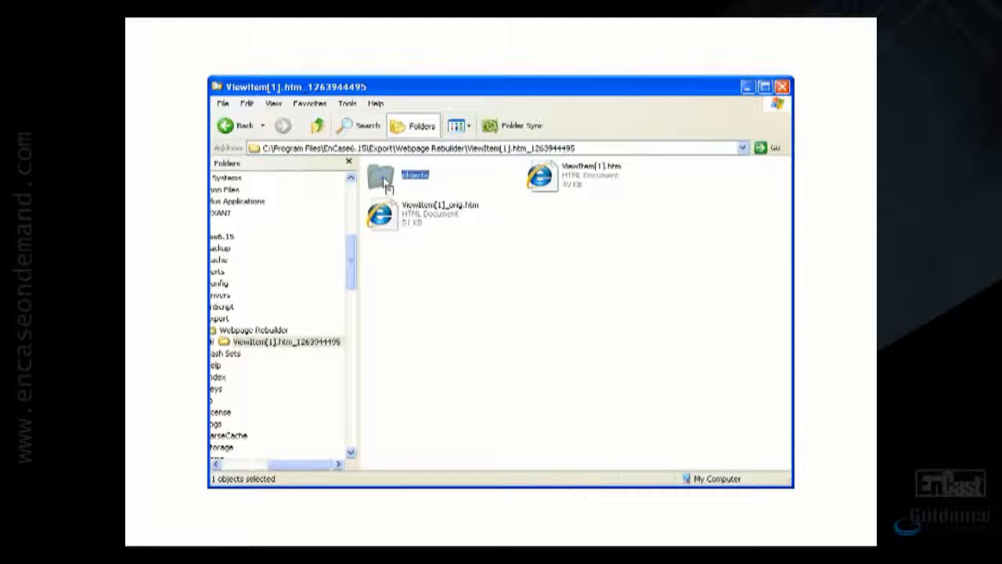
double_click(384, 182)
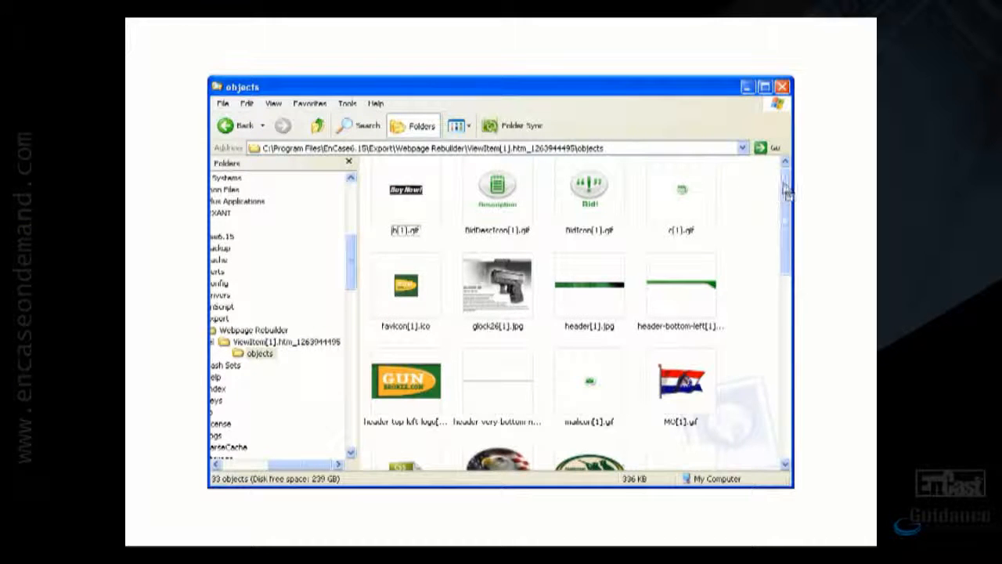
left_click_drag(787, 187, 803, 417)
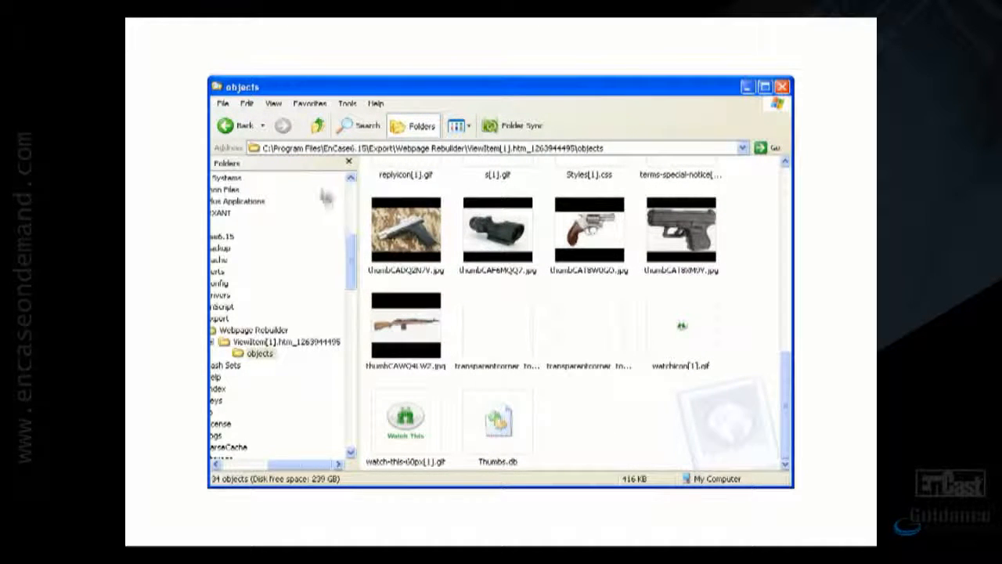
Return to the parent export folder and open the rebuilt ViewItem[1].htm in Internet Explorer to view the page
left_click(317, 125)
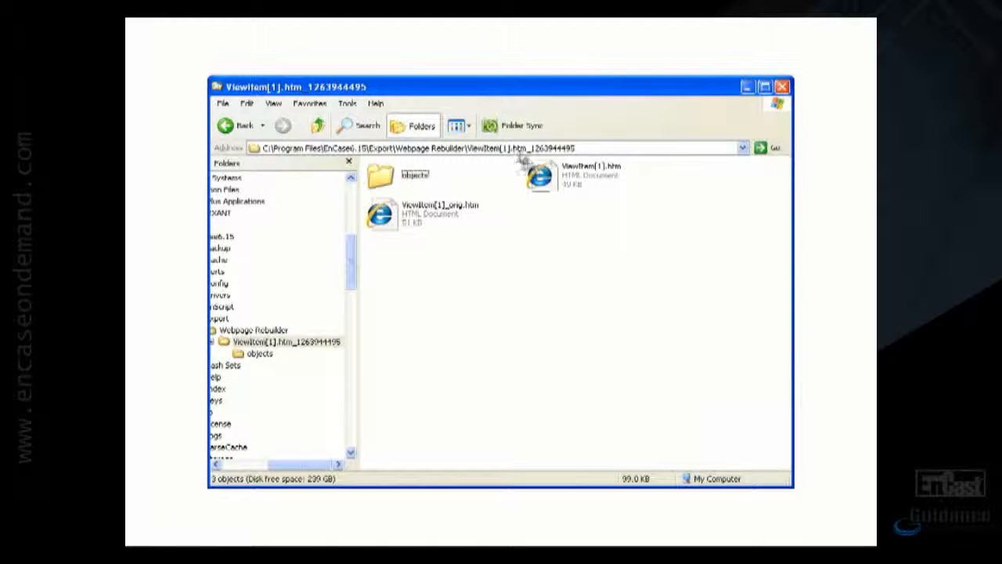
left_click(541, 183)
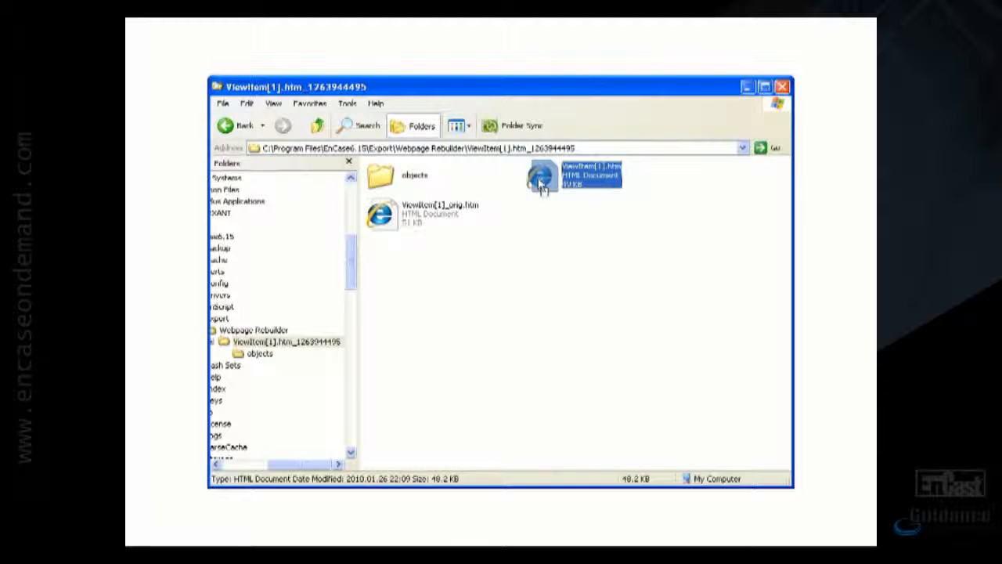
double_click(541, 186)
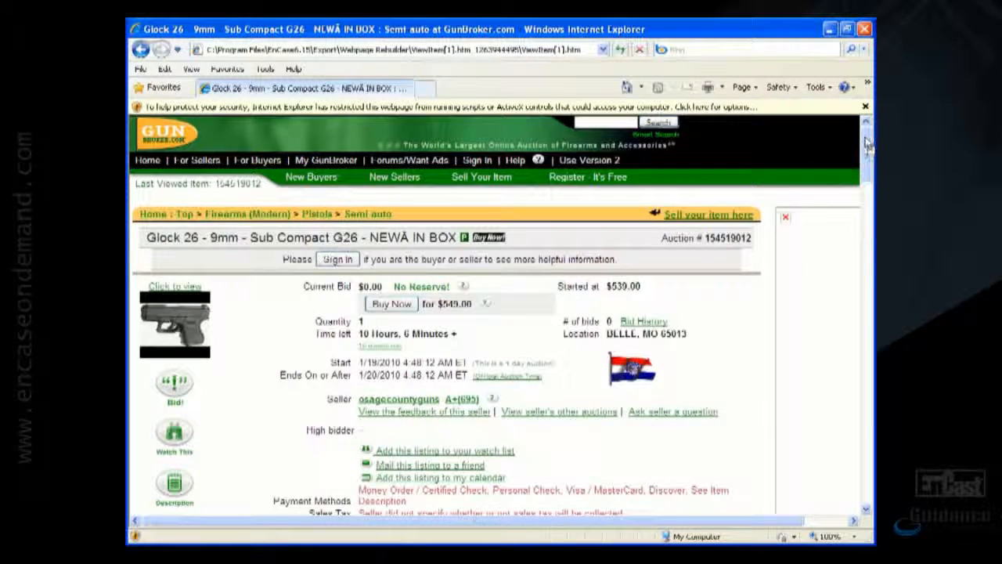
mouse_move(867, 144)
left_mouse_down()
mouse_move(874, 492)
mouse_move(872, 135)
left_mouse_up()
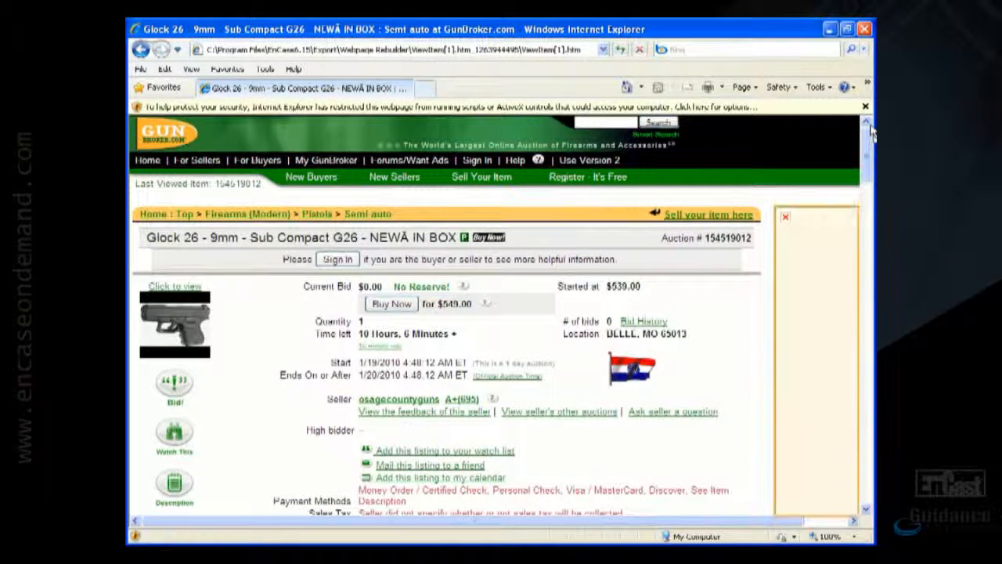